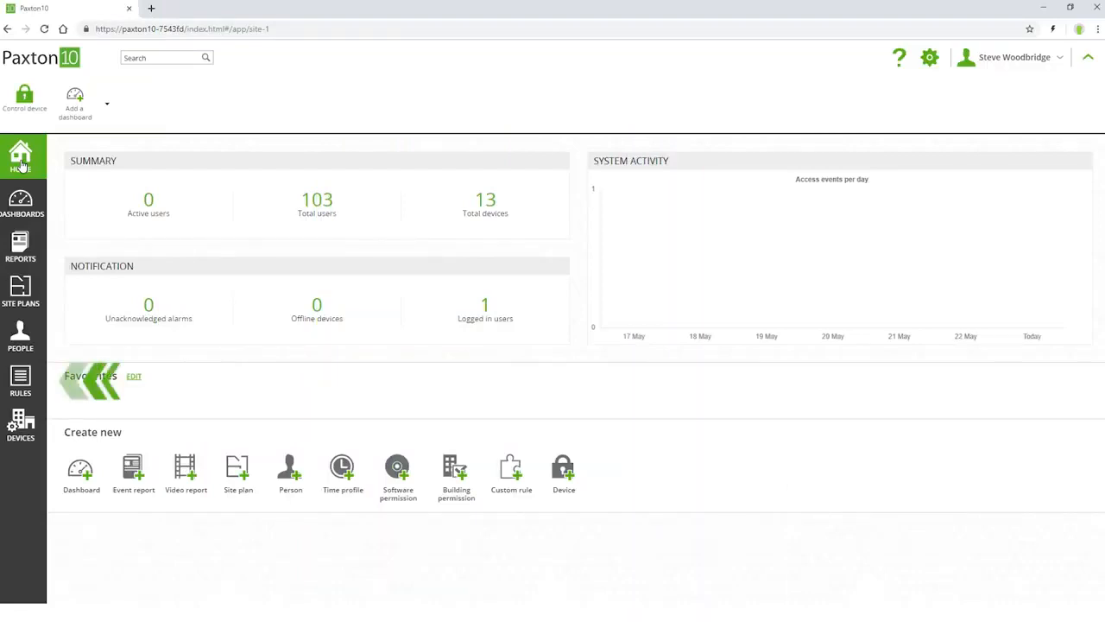
Step: Create a custom rule named "Roll call" with the type Roll Call
left_click(35, 383)
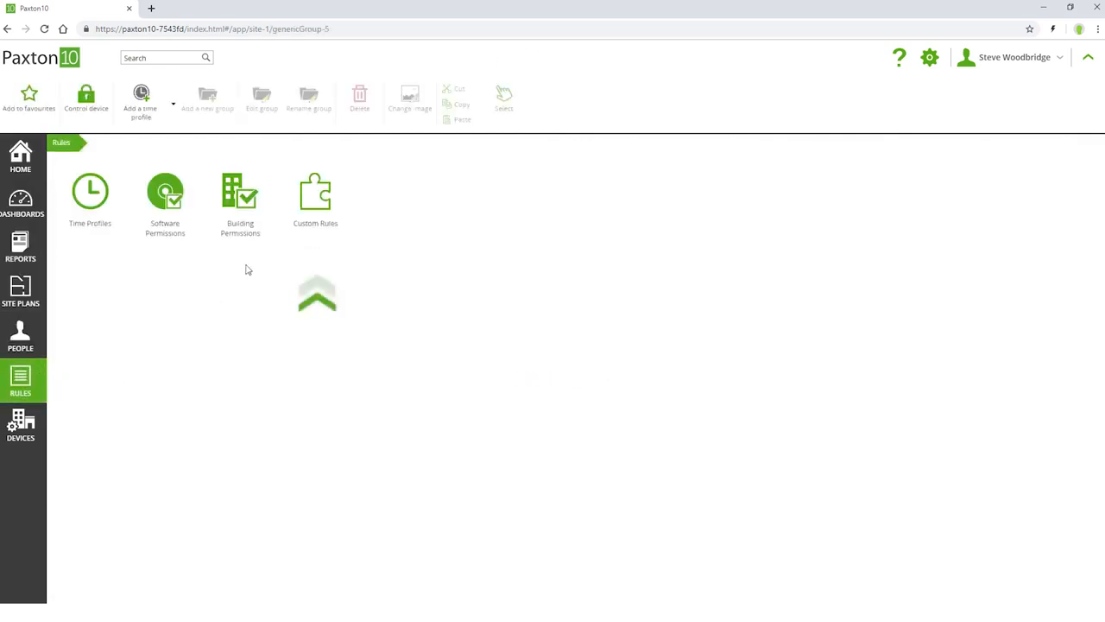
left_click(305, 206)
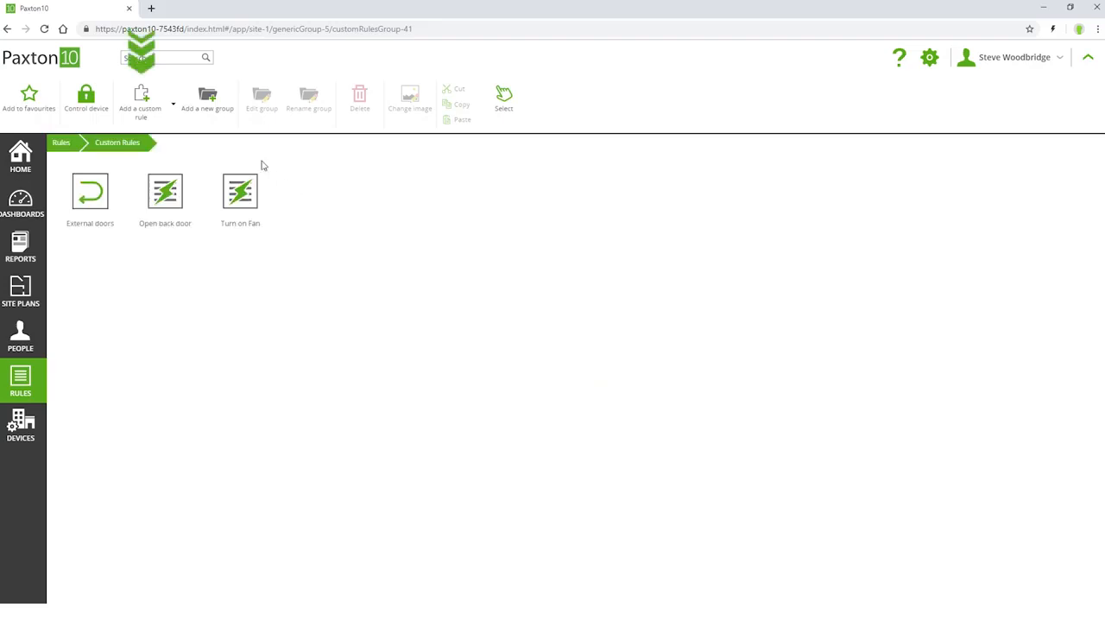
left_click(143, 121)
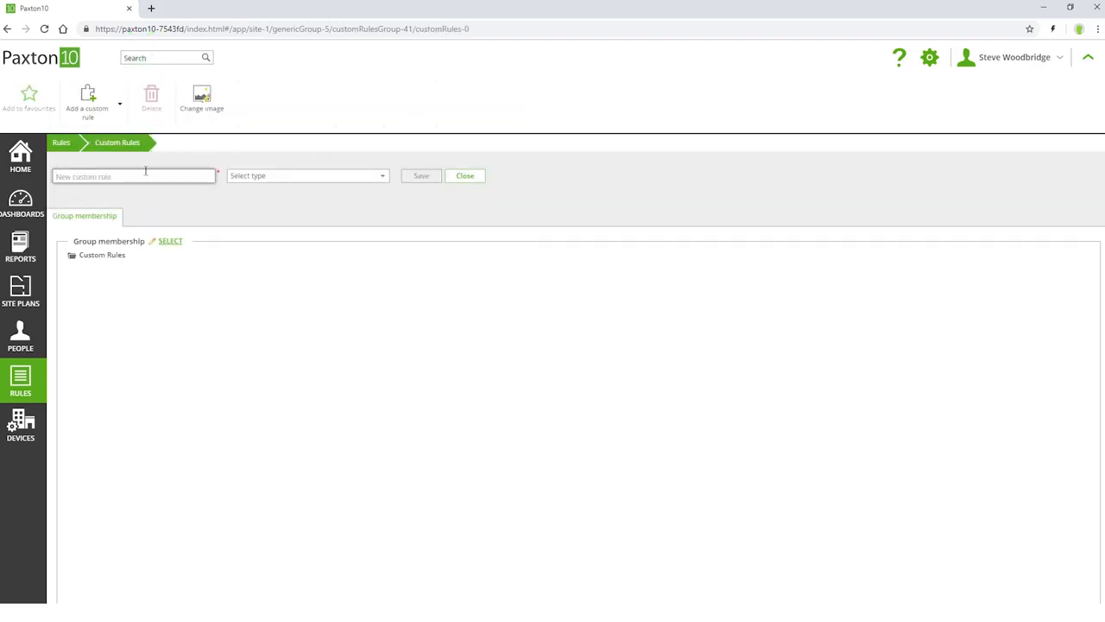
type("Roll cal")
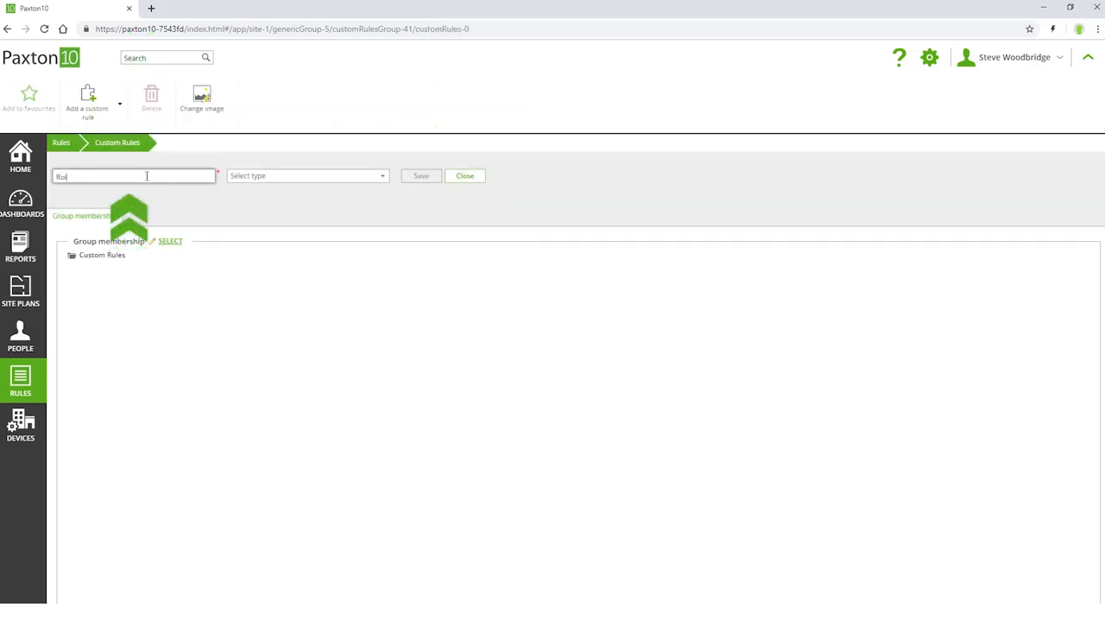
type("l")
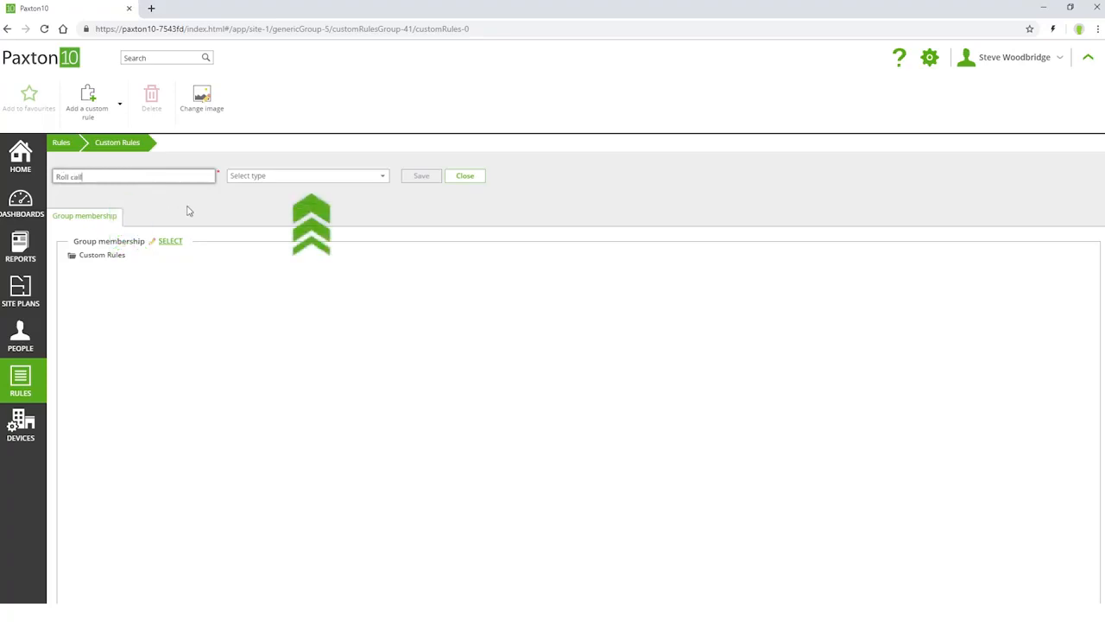
left_click(260, 178)
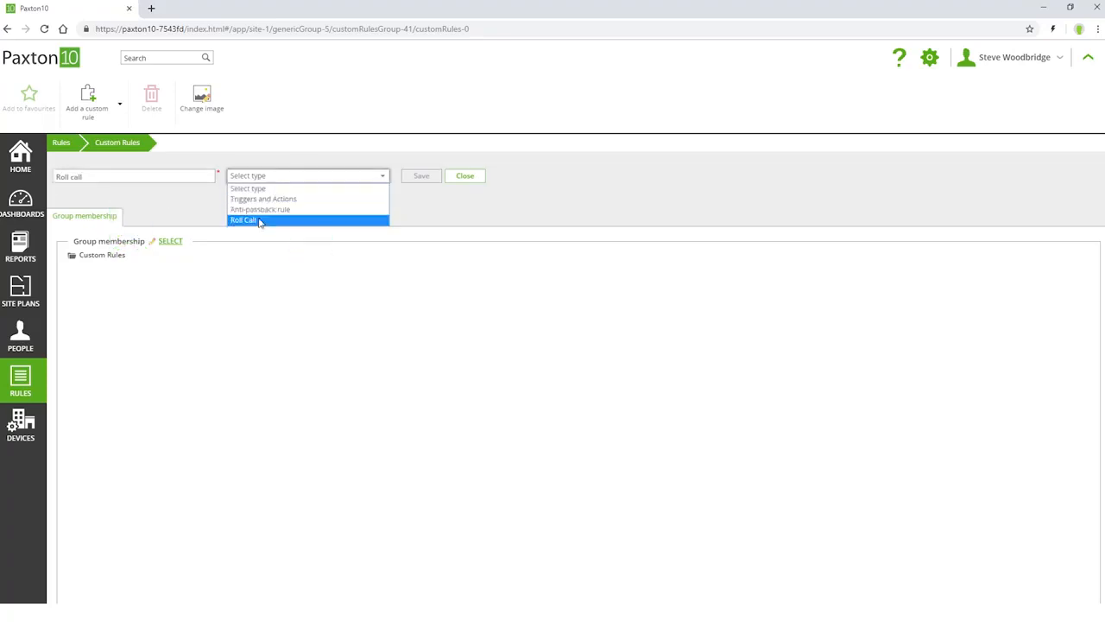
left_click(257, 219)
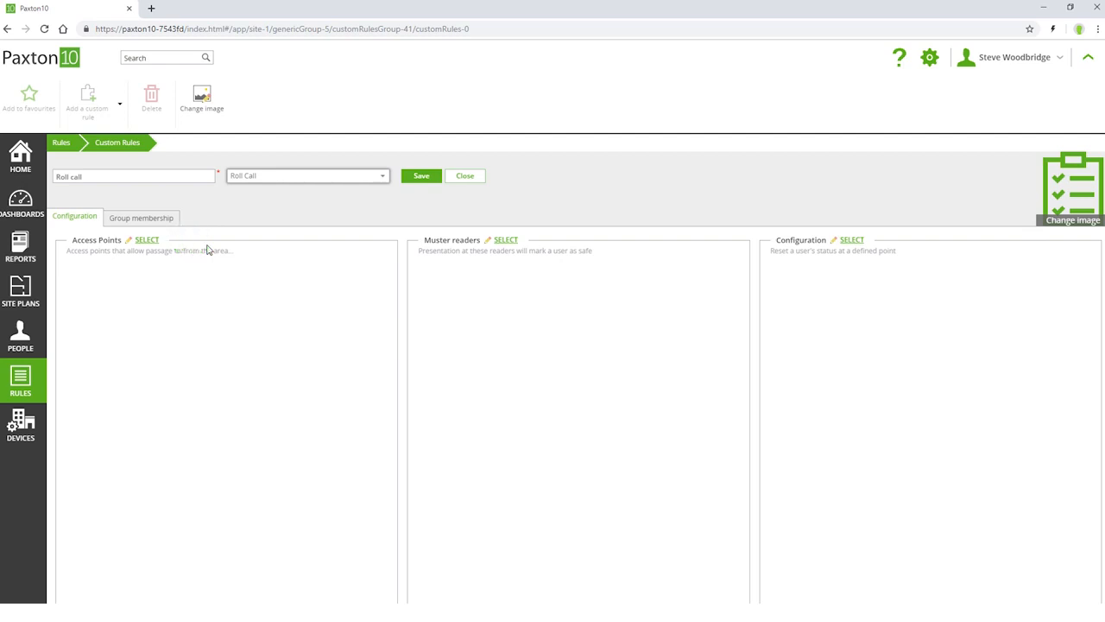
Step: Select Reception Door in Common Areas as the rule's access point and its Keypad proximity reader (3) as the muster reader
left_click(146, 240)
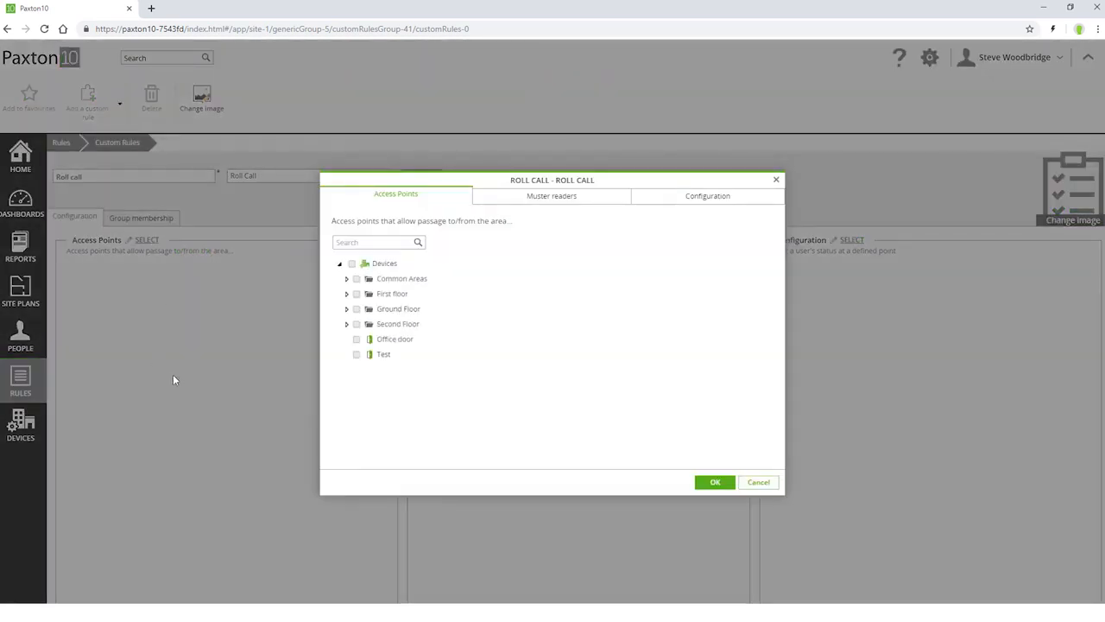
left_click(346, 279)
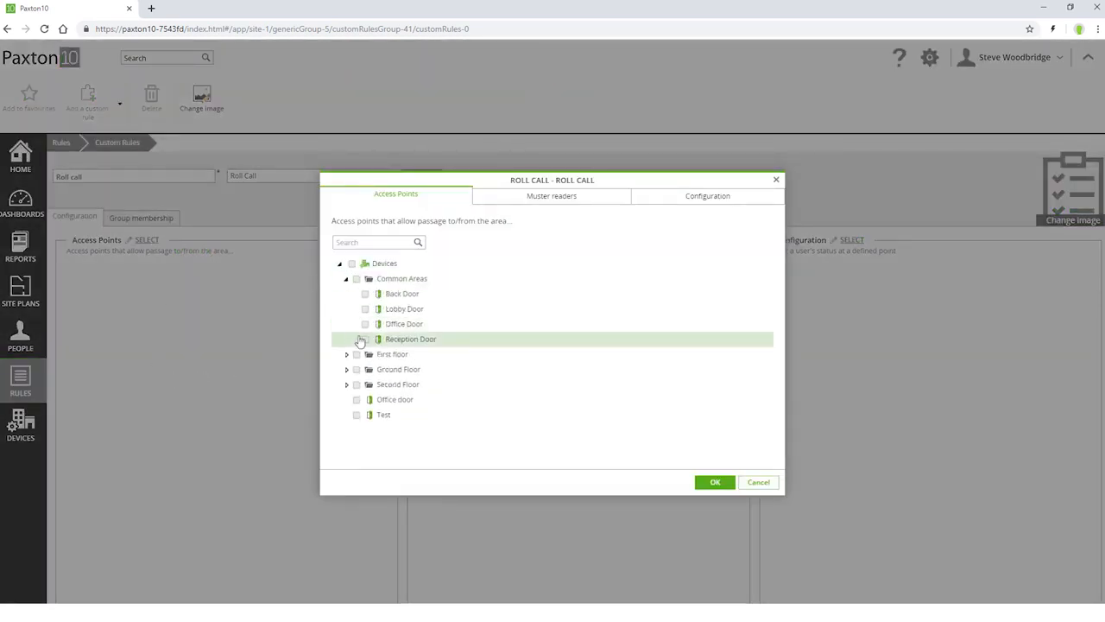
left_click(515, 202)
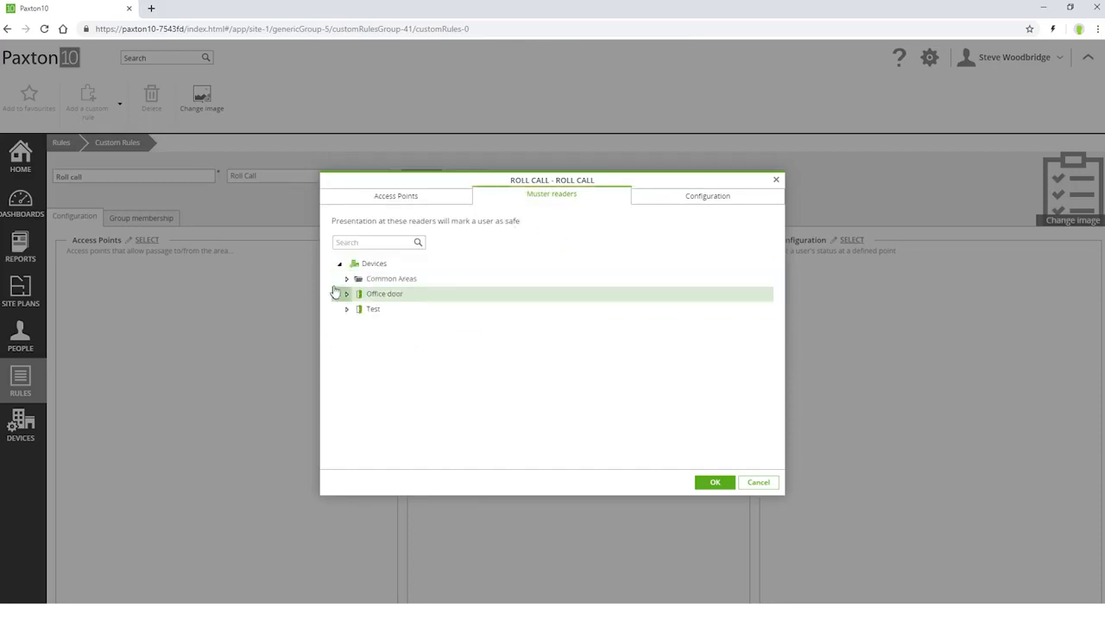
left_click(346, 279)
left_click(355, 309)
left_click(374, 323)
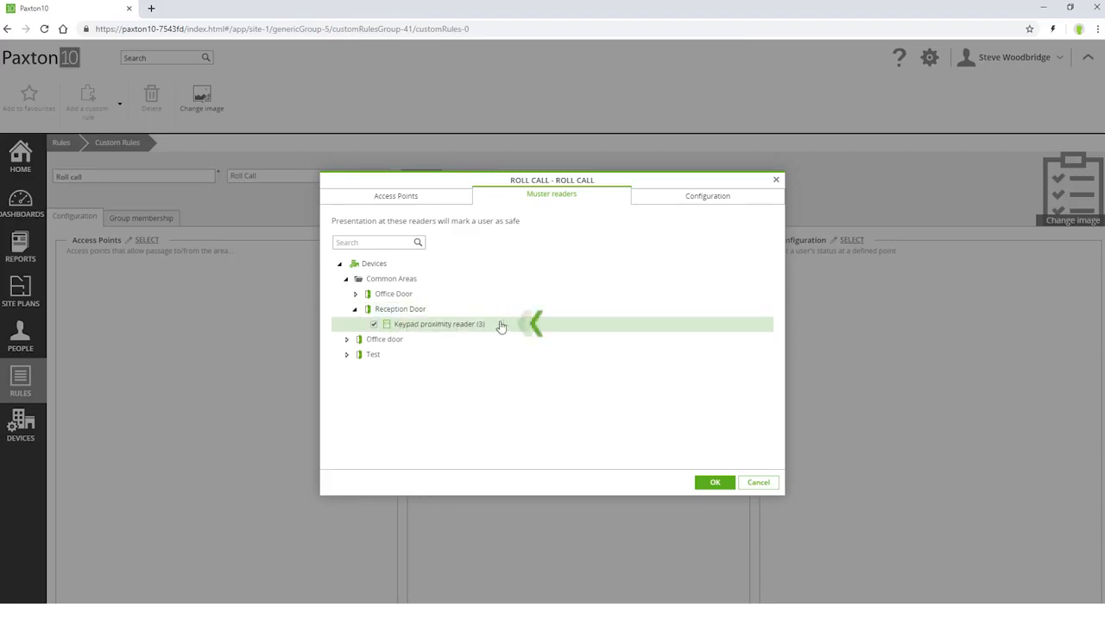
Step: Set the roll call report of users to clear each day at 02:00 and save the rule
left_click(682, 200)
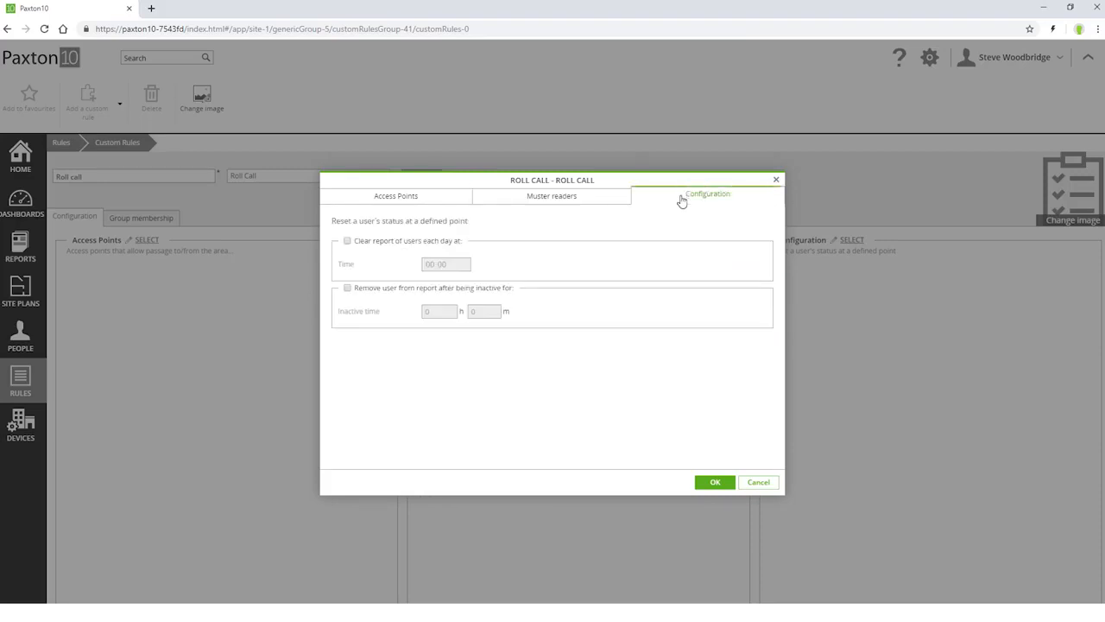
left_click(346, 243)
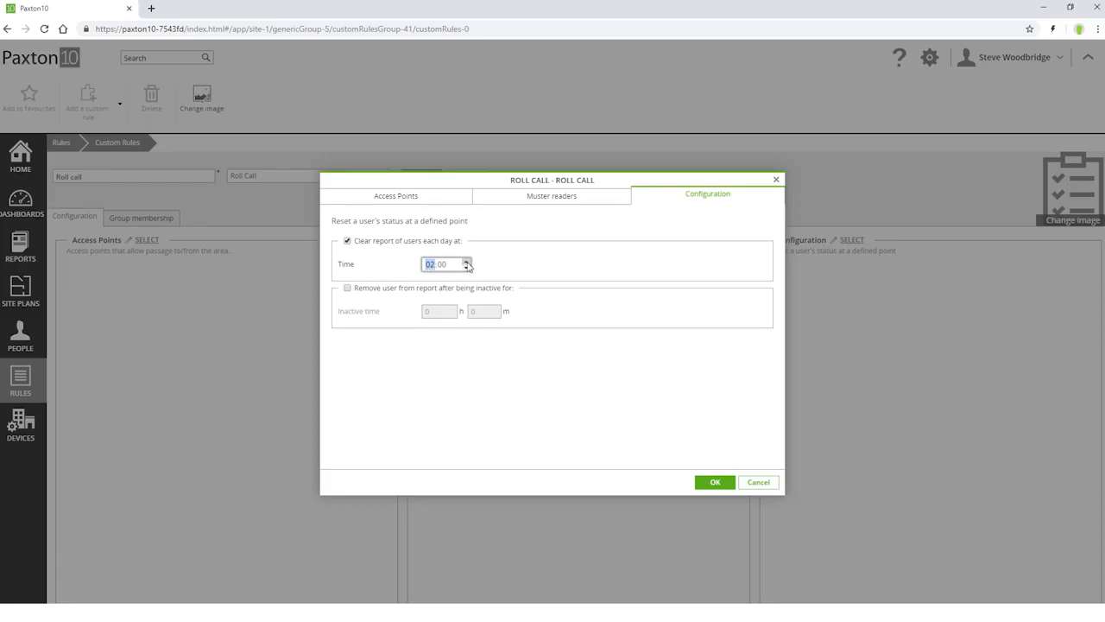
left_click(347, 288)
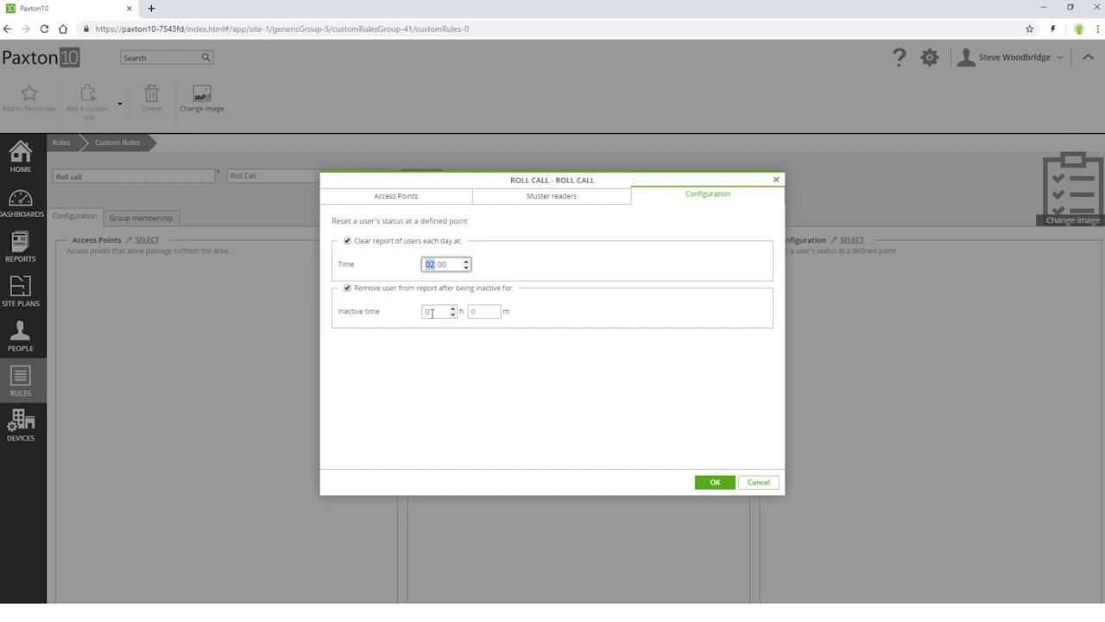
left_click(347, 288)
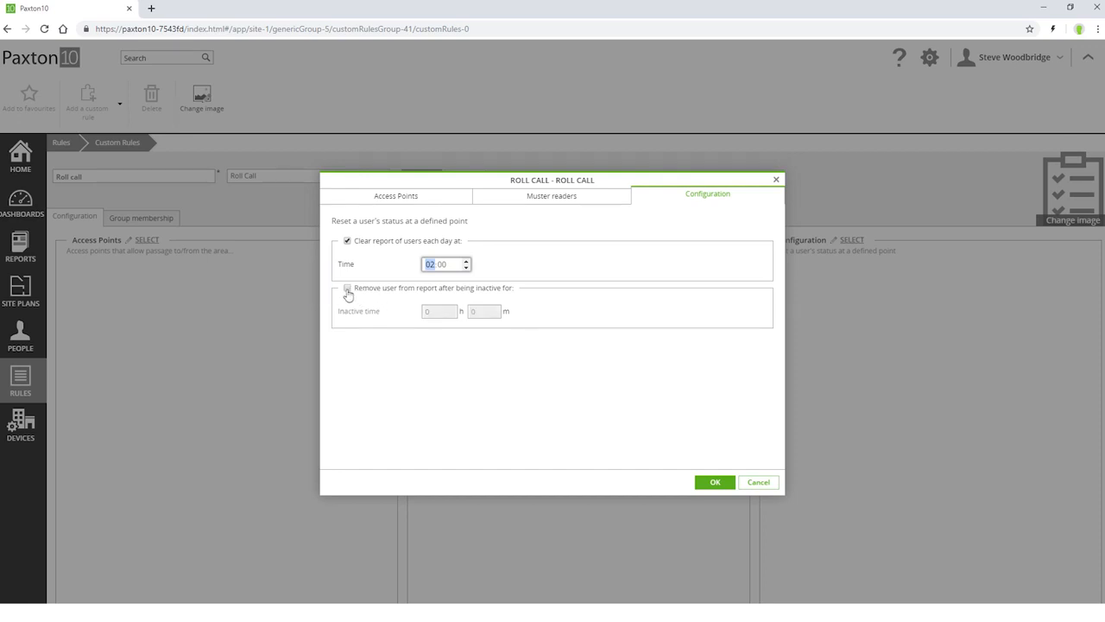
left_click(714, 484)
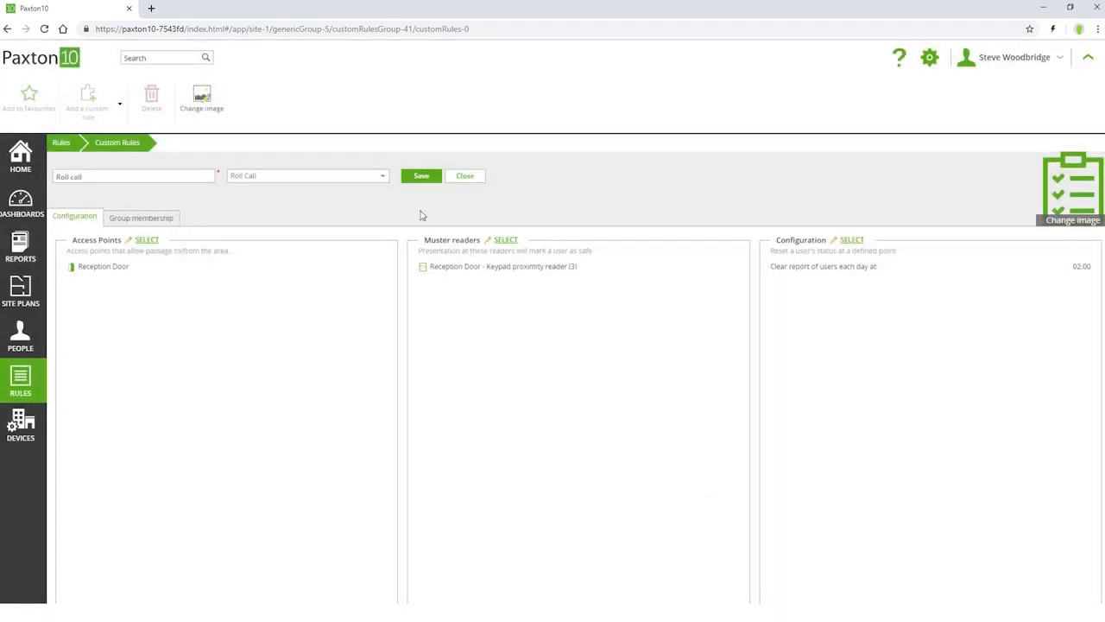
left_click(416, 178)
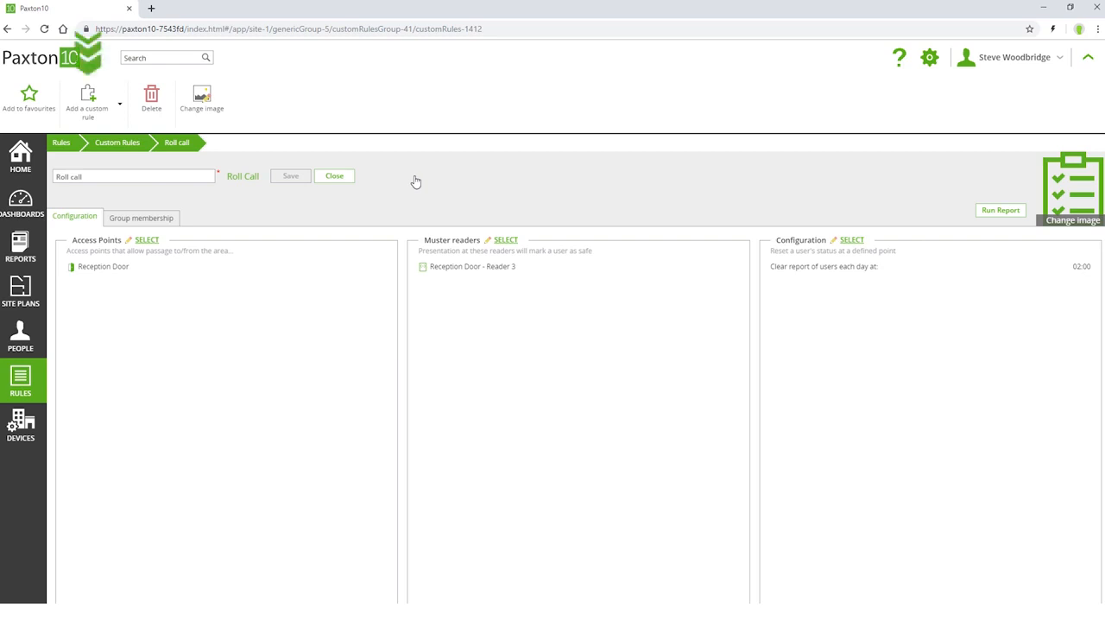
Step: Create another custom rule named "Generate auto roll call" with the type Triggers and Actions
left_click(92, 115)
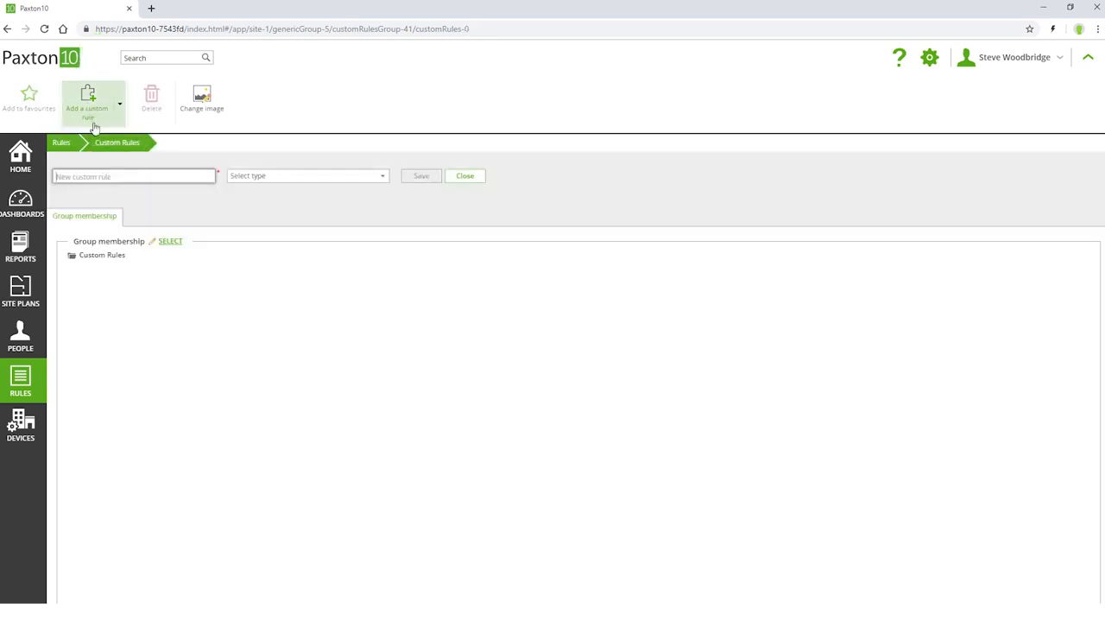
type("Generate ")
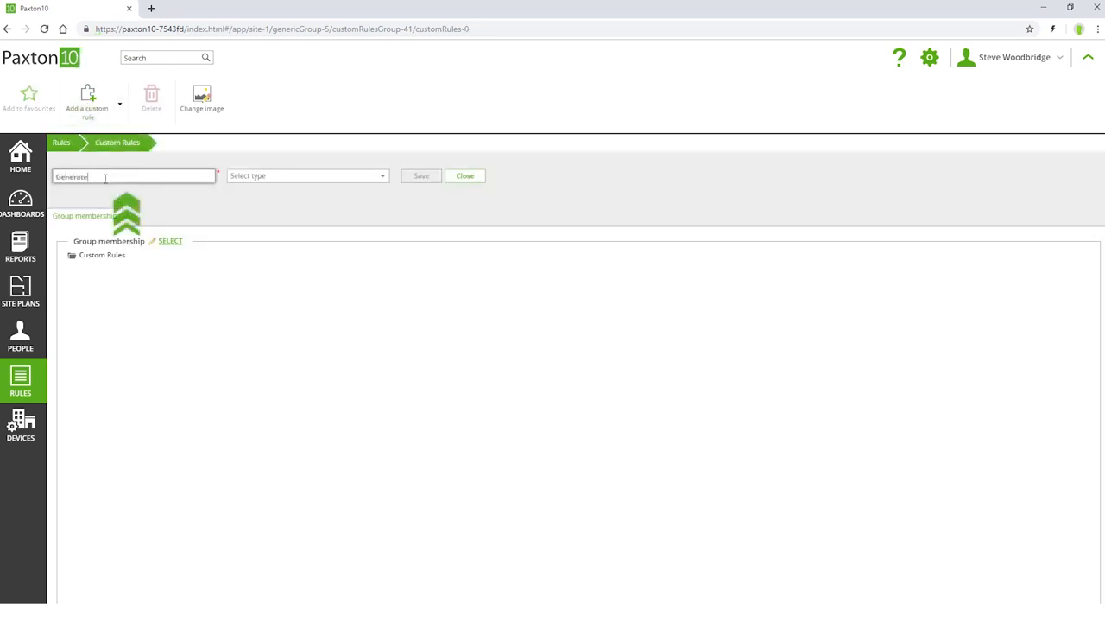
type("auto roll call")
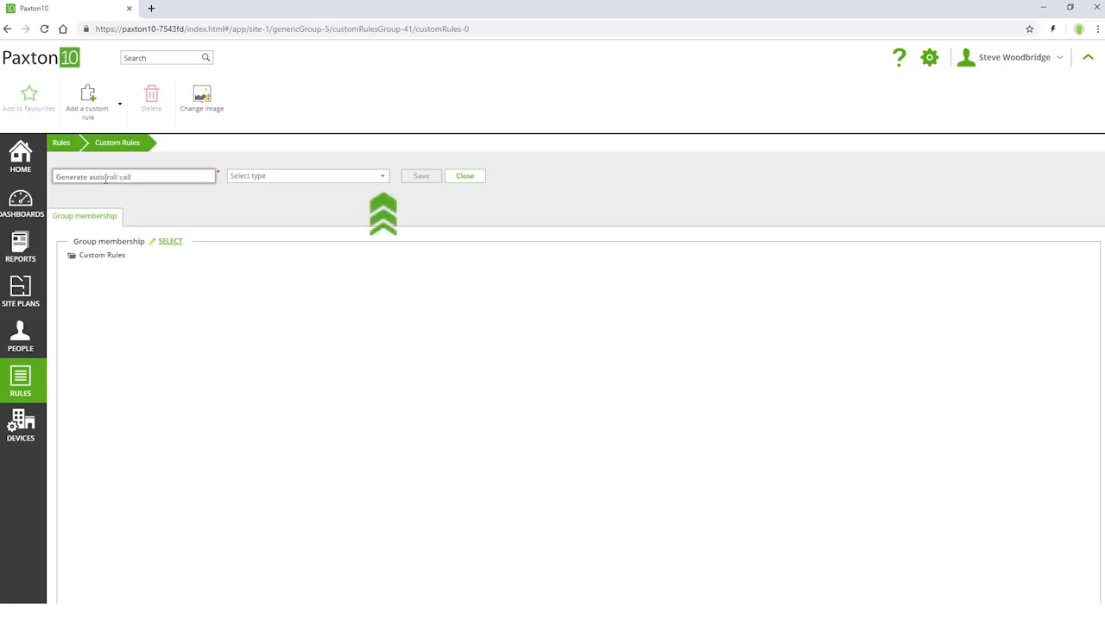
left_click(248, 177)
left_click(243, 200)
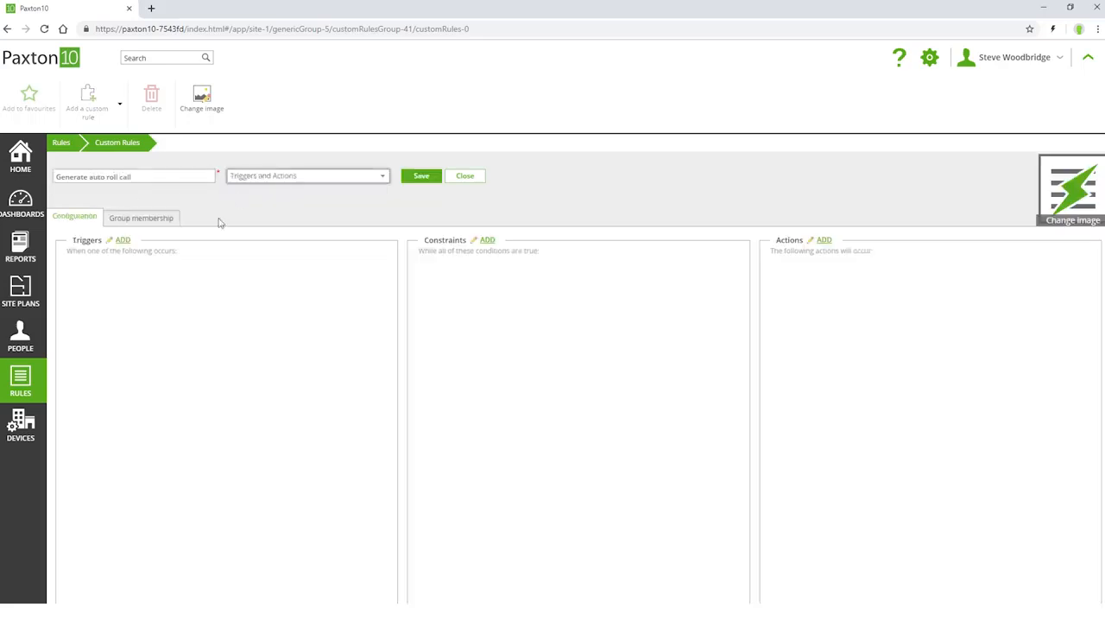
Step: Add an Alarm trigger for Fire alarm activation to the rule and name it "Fire activation"
left_click(123, 241)
left_click(523, 231)
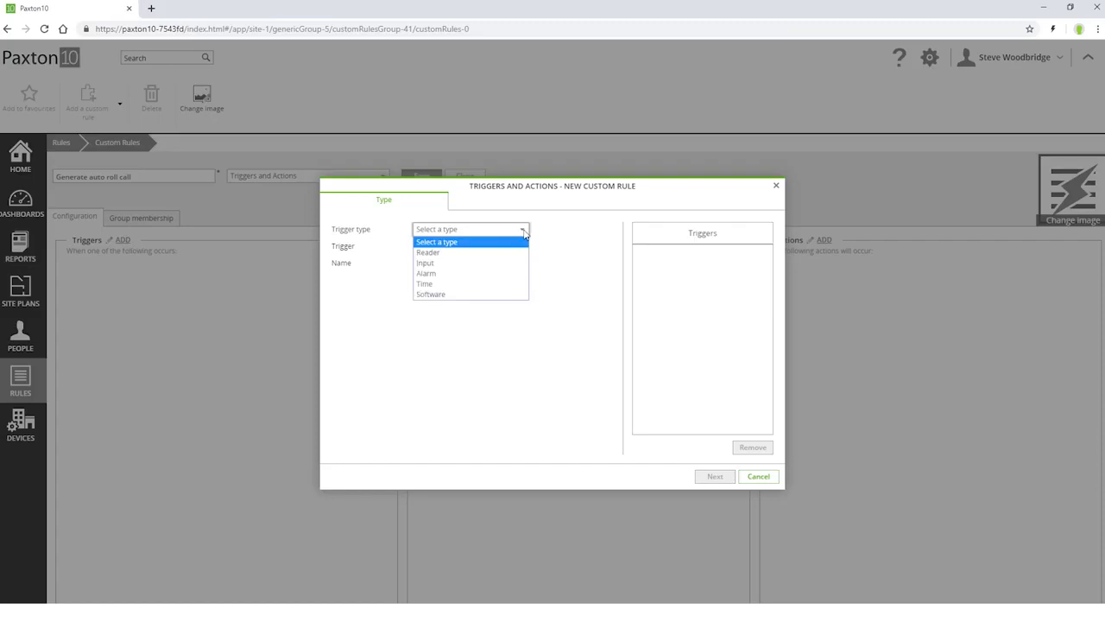
left_click(512, 275)
left_click(523, 248)
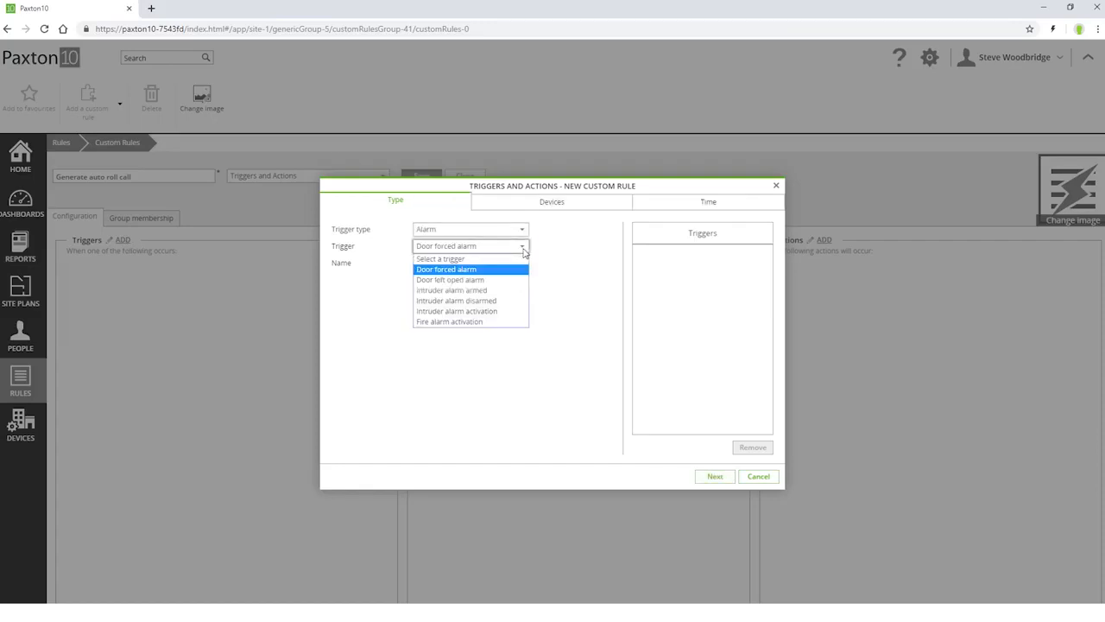
left_click(505, 324)
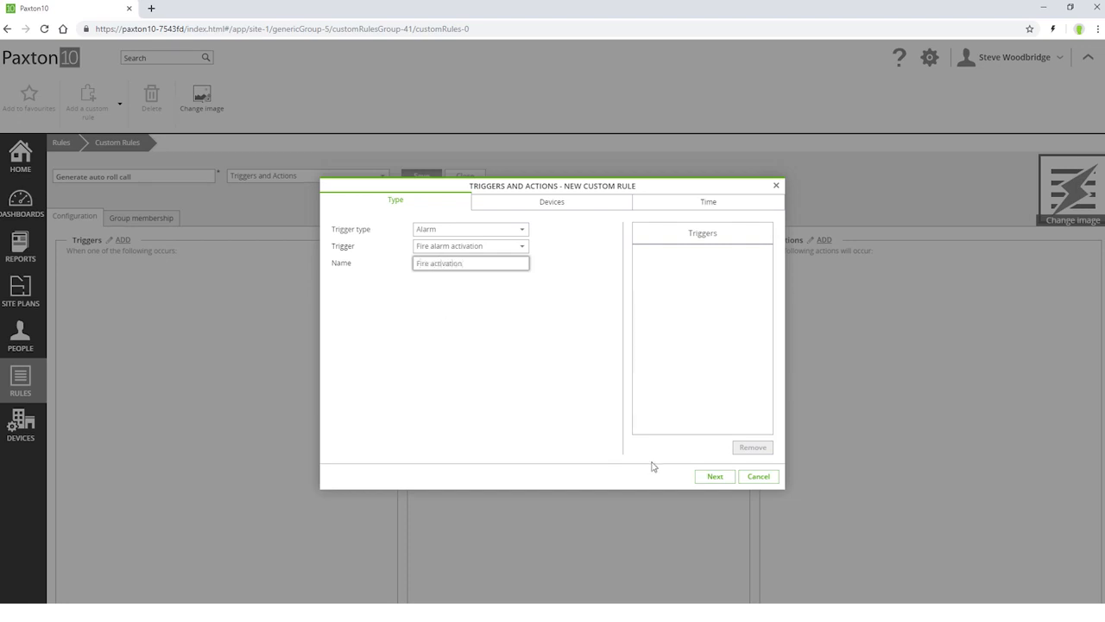
Step: Assign a device to the fire trigger and make it valid within the All the time profile
left_click(715, 476)
left_click(347, 286)
left_click(364, 301)
left_click(715, 476)
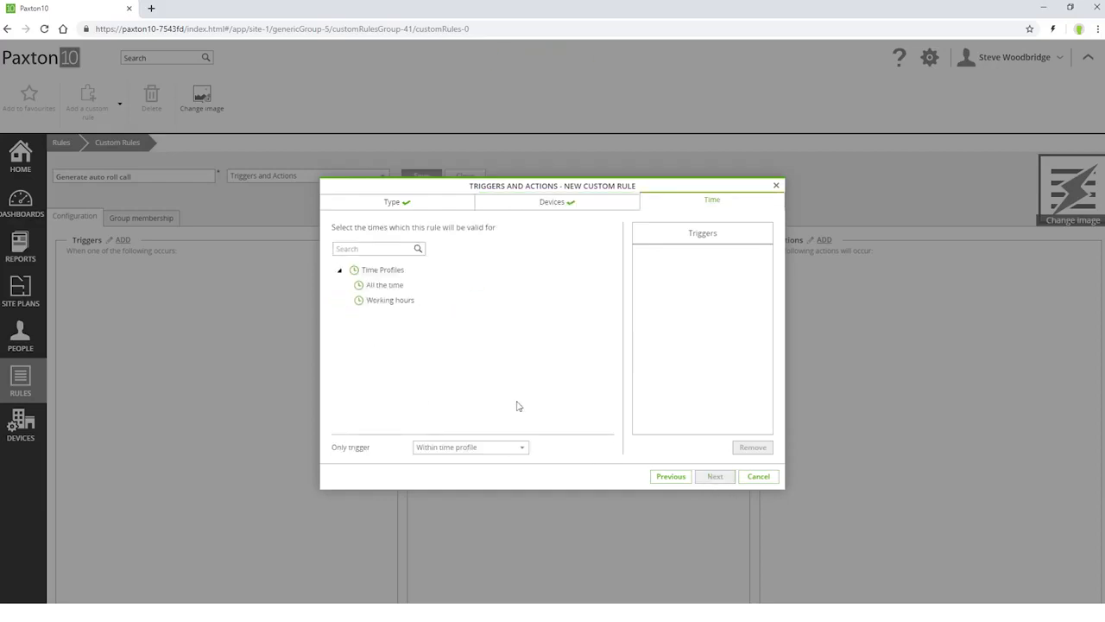
left_click(362, 286)
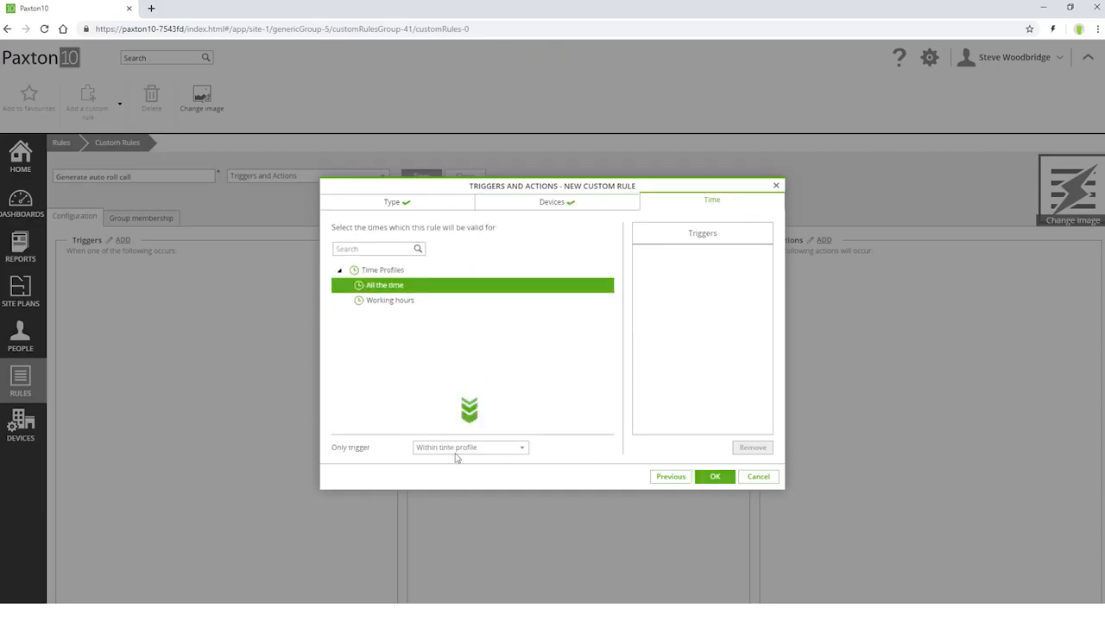
left_click(730, 476)
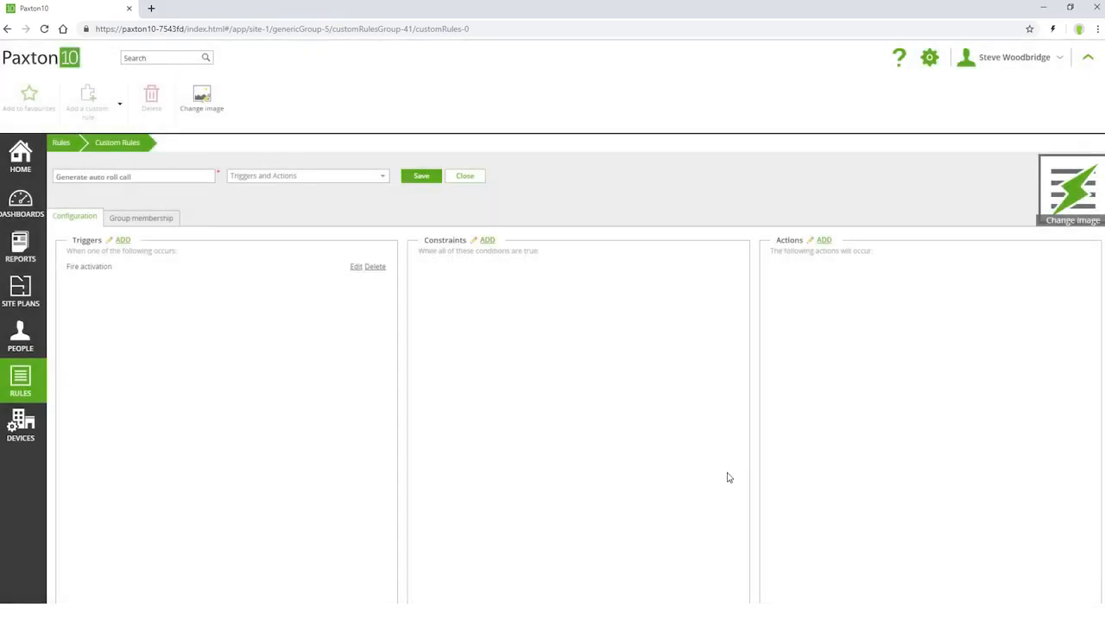
Step: Add a Software action that runs the Roll Call report and name it "Run roll call"
left_click(825, 239)
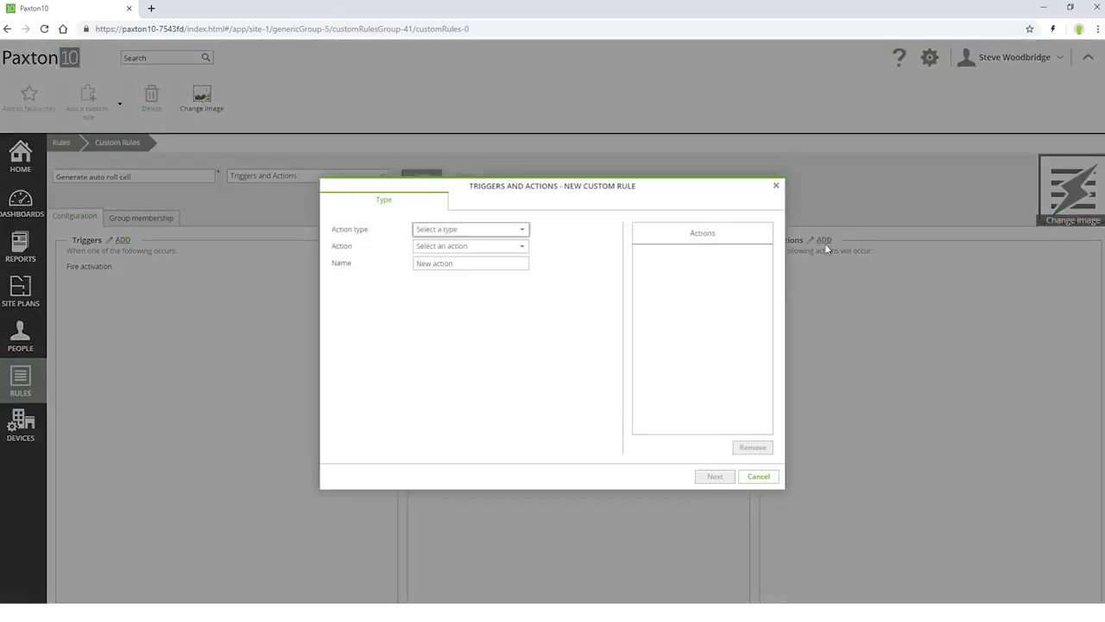
left_click(520, 229)
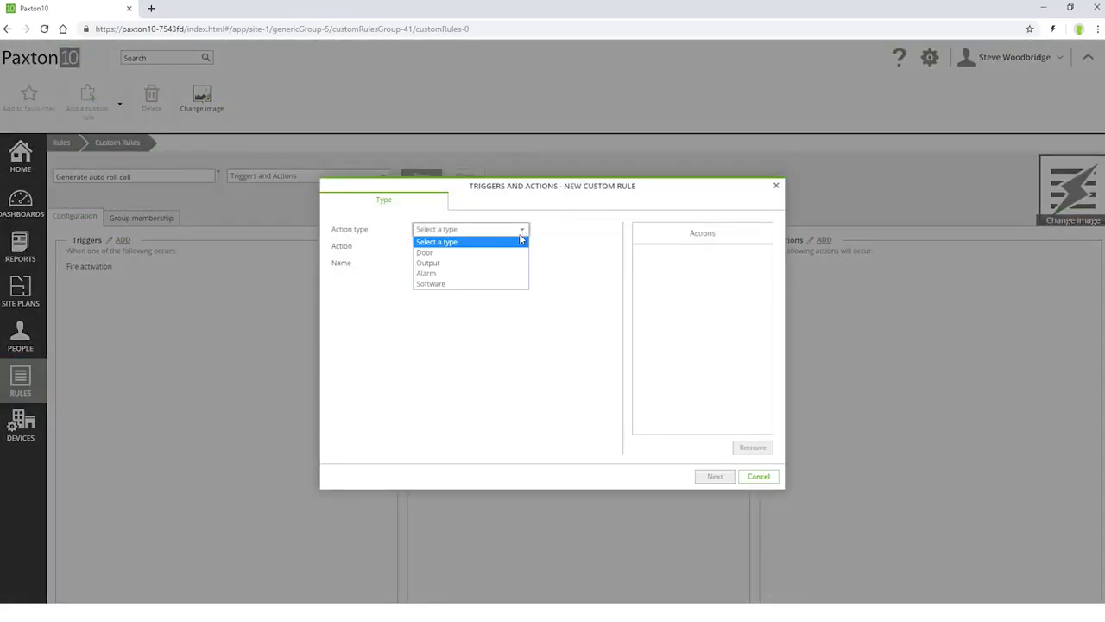
left_click(499, 284)
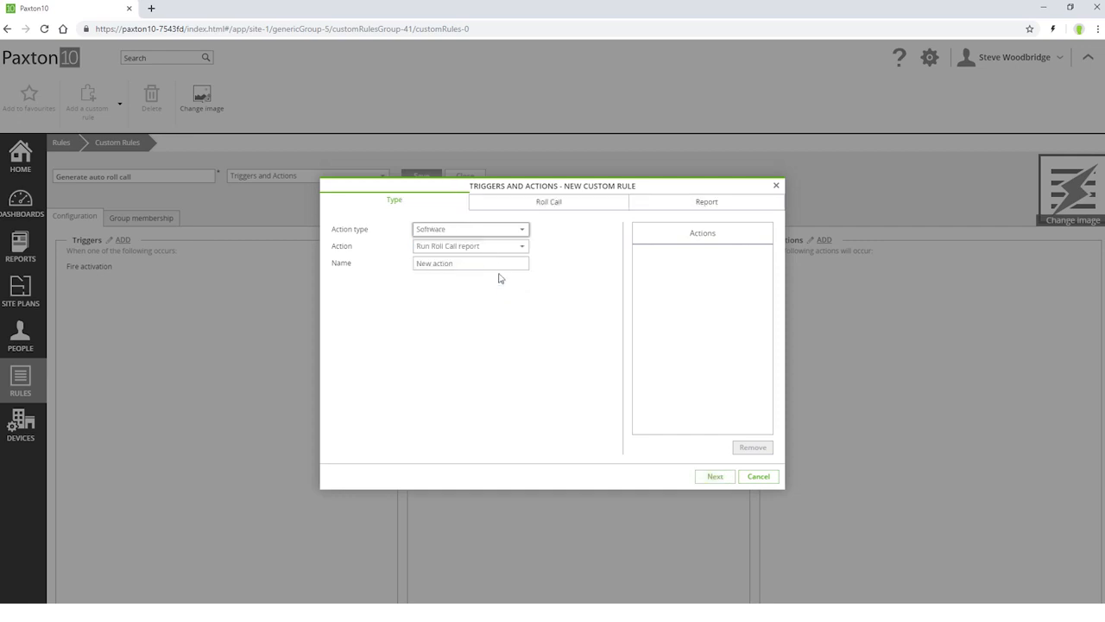
left_click(523, 248)
left_click(524, 248)
left_click_drag(490, 263, 408, 265)
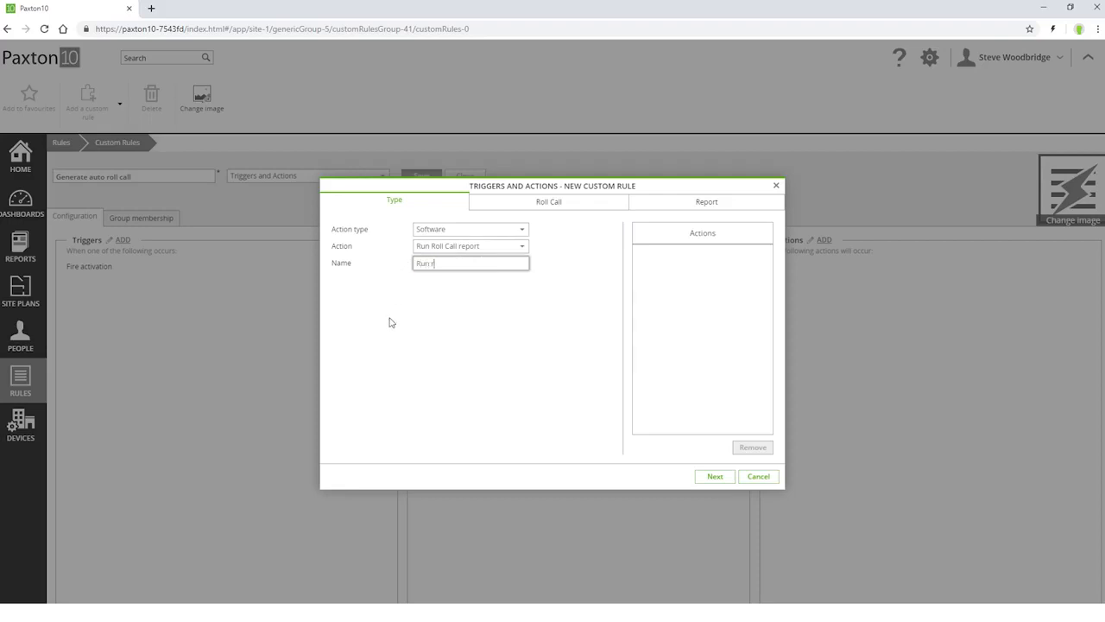
Step: Select the roll call for the action to run, store its report under Reports, and save the rule
left_click(708, 478)
left_click(357, 285)
left_click(715, 478)
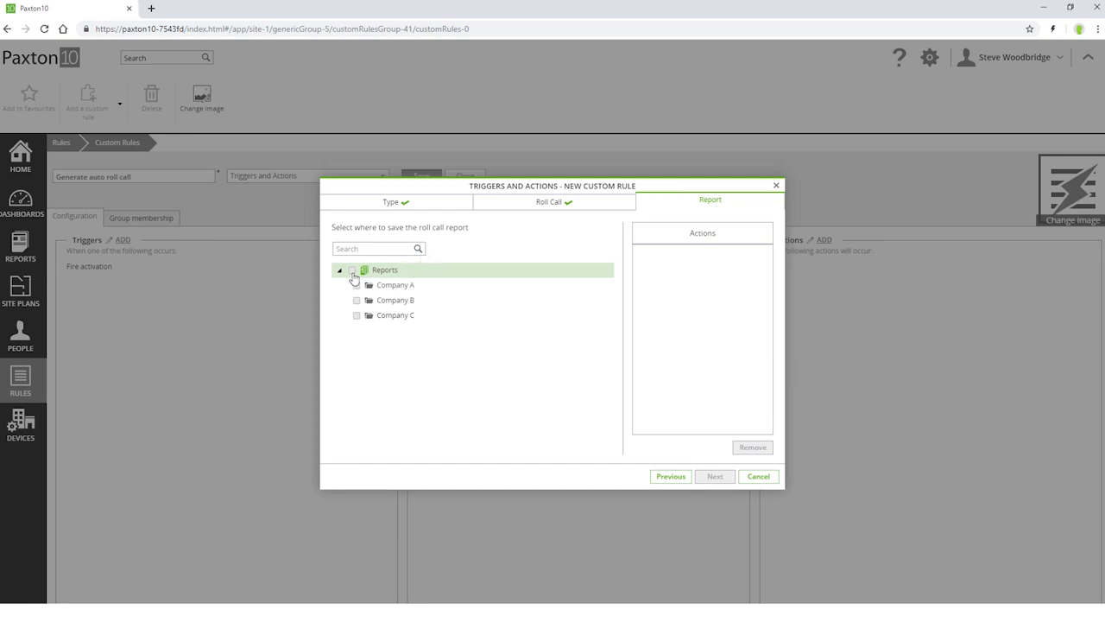
left_click(352, 271)
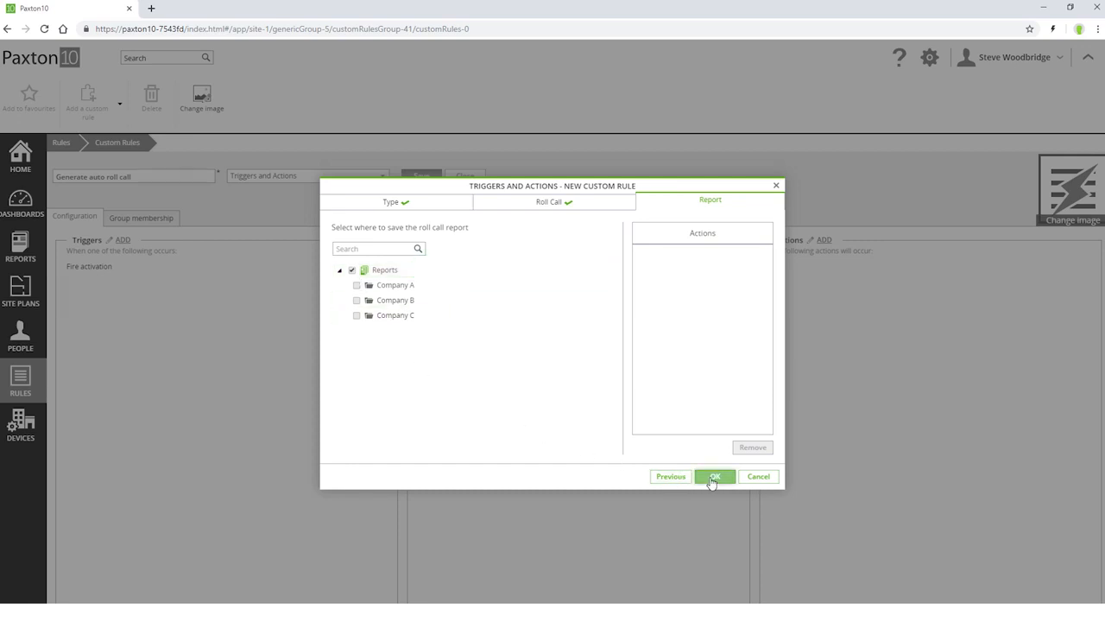
left_click(713, 479)
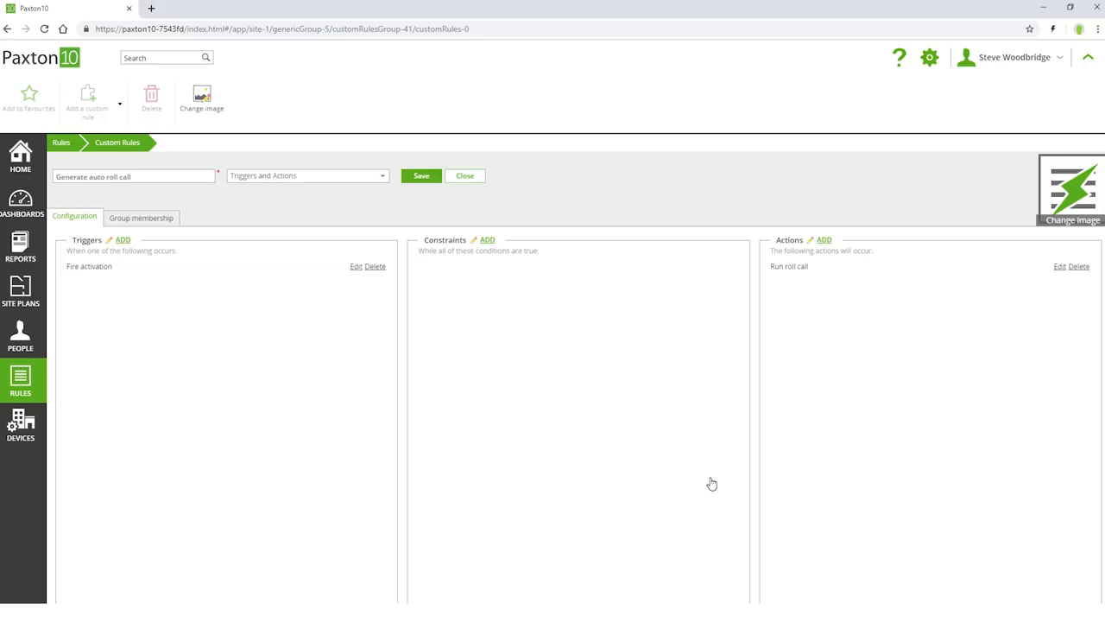
left_click(427, 179)
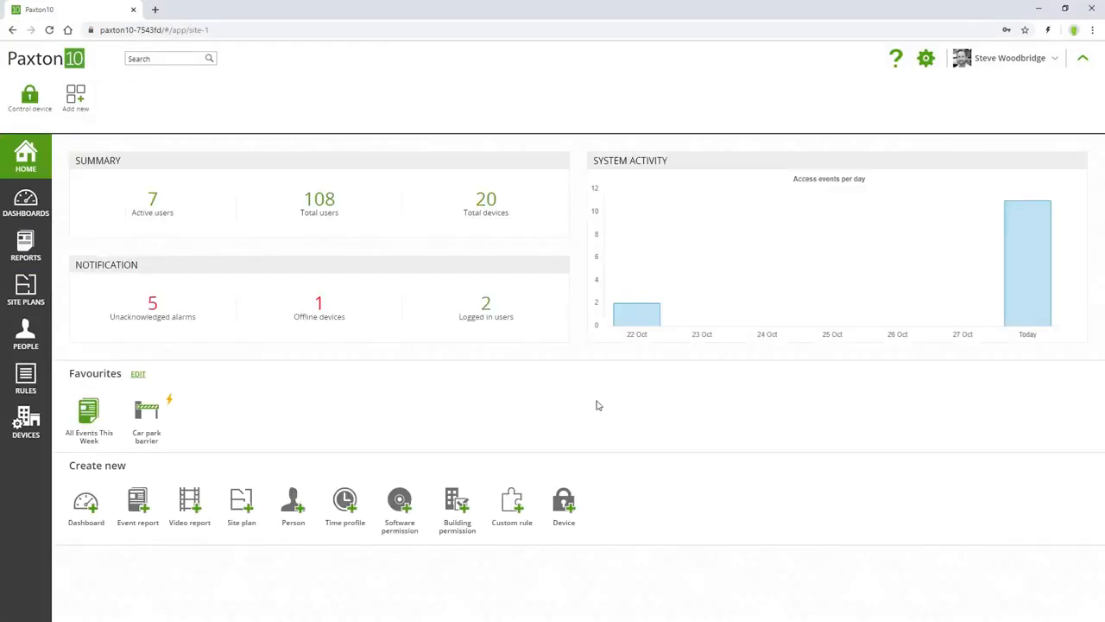
Step: Open the "Roll call report as at 28/10/2019 12:28:20" from the stored reports and check the people it lists
left_click(15, 255)
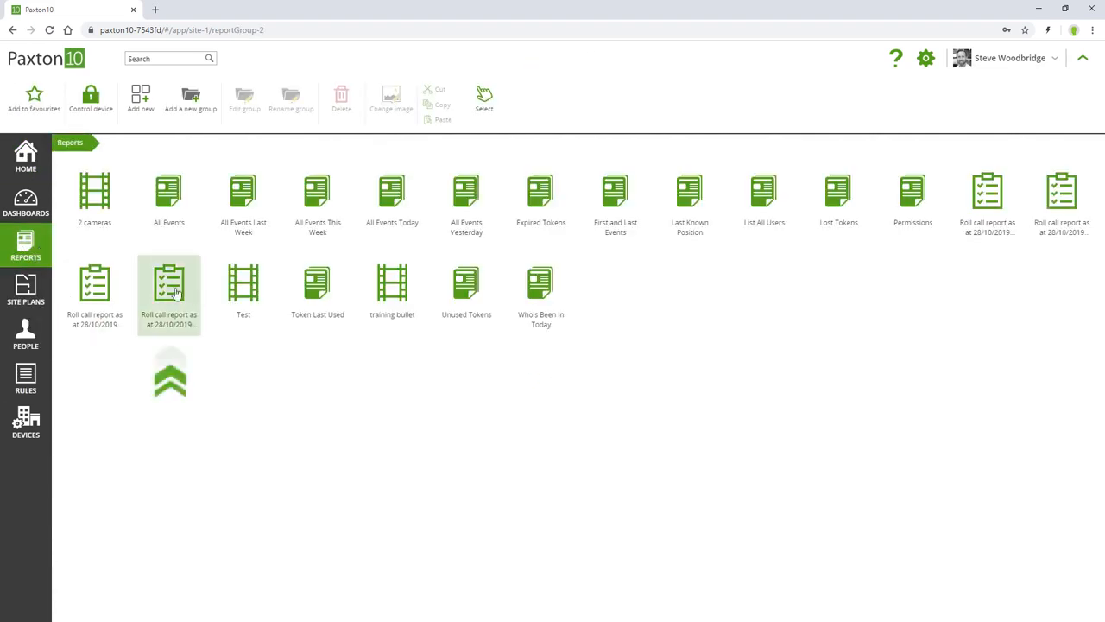
double_click(175, 294)
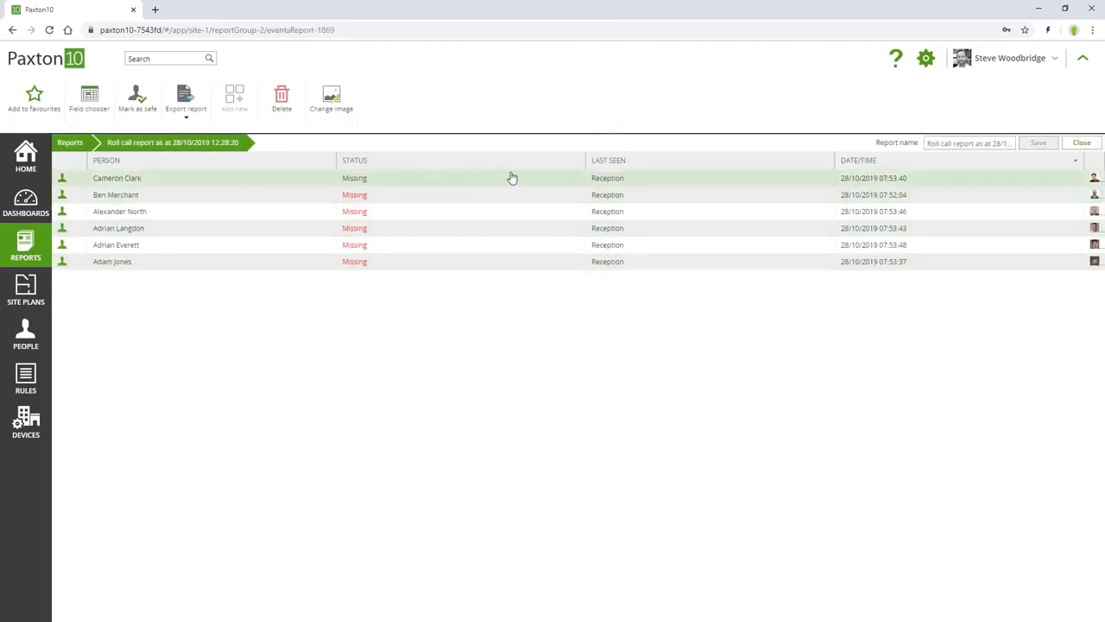
mouse_move(1094, 180)
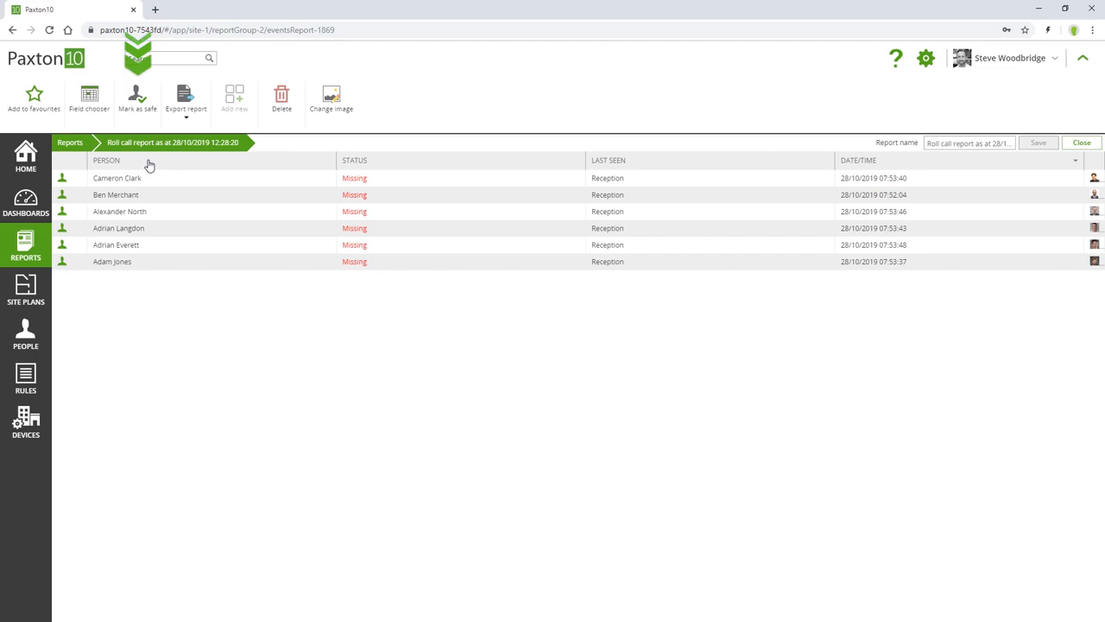
Step: Mark the first two and last two people in the roll call report's missing list as safe, without notes
left_click(125, 108)
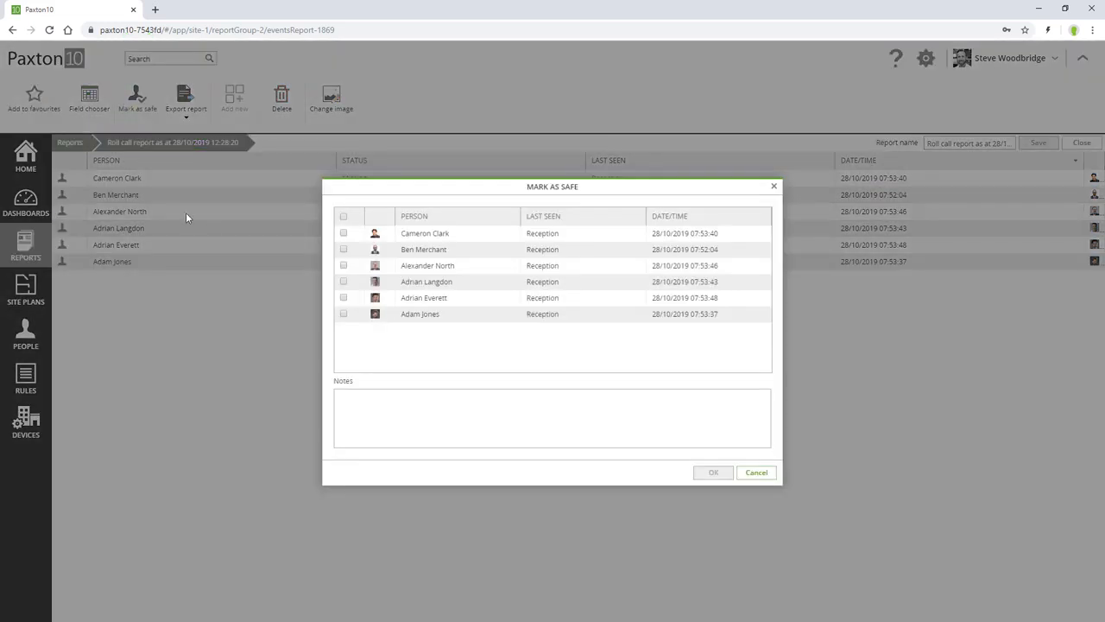
left_click(344, 249)
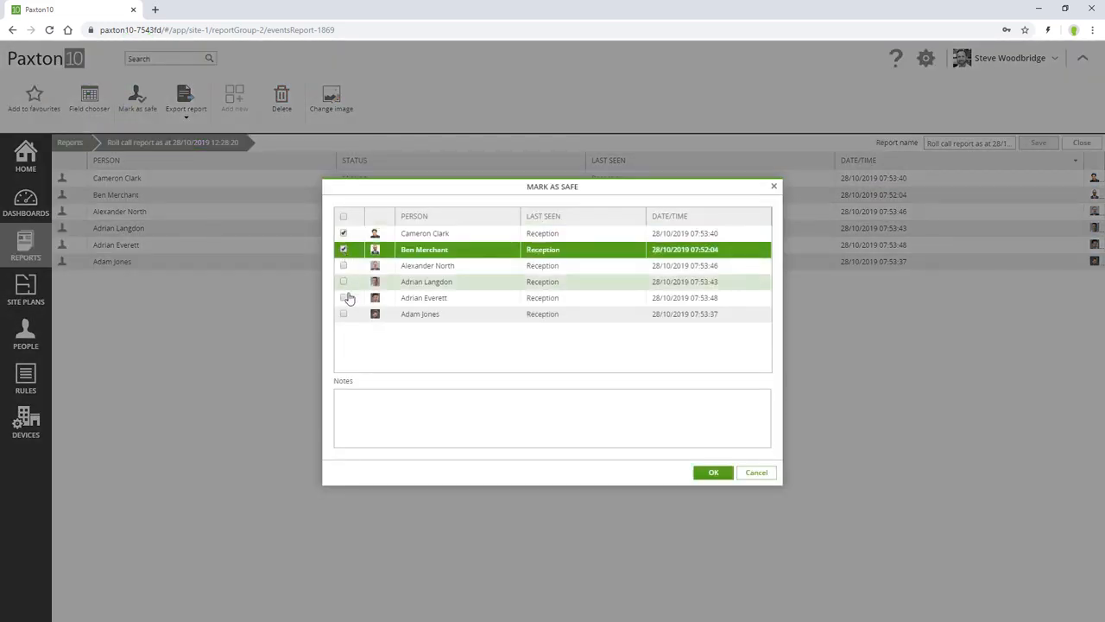
left_click(343, 297)
left_click(345, 315)
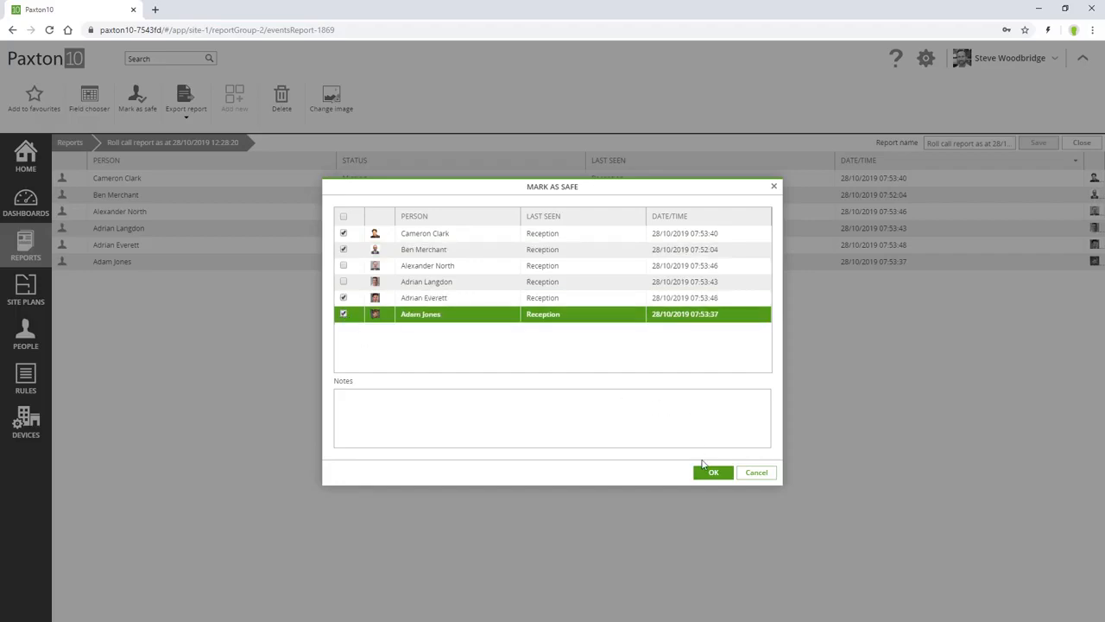
left_click(706, 475)
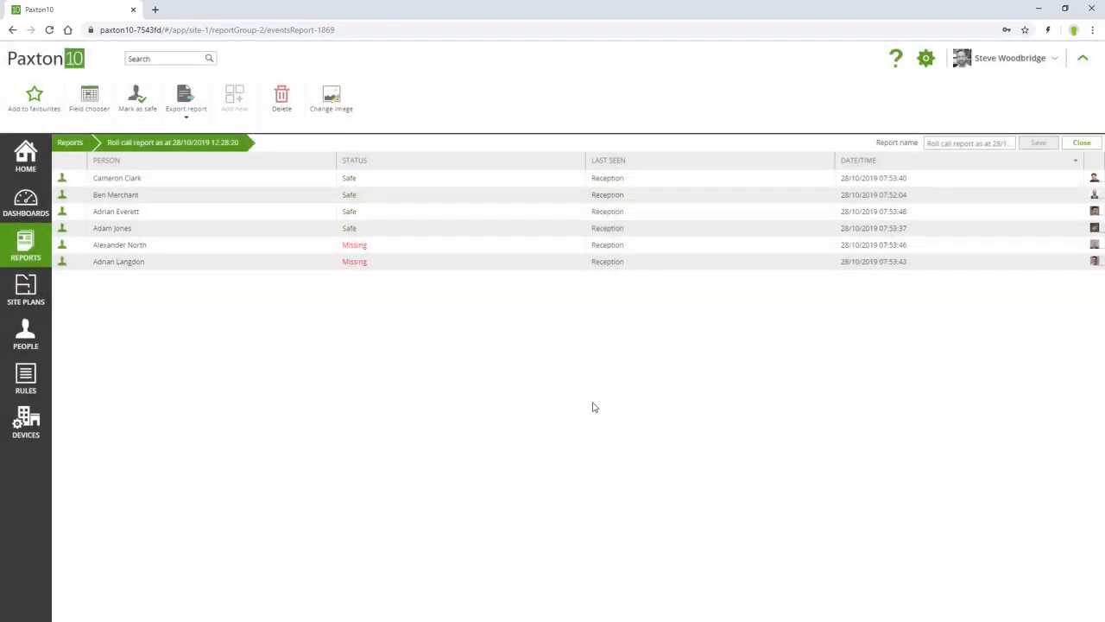